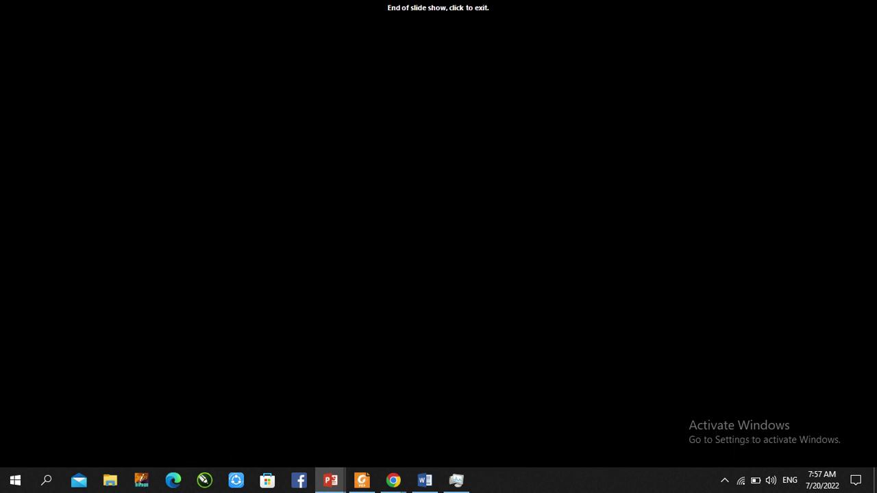
- Exit the finished slide show from the 'End of slide show' screen back to Normal view
{"action": "left_click", "coordinate": [172, 257]}
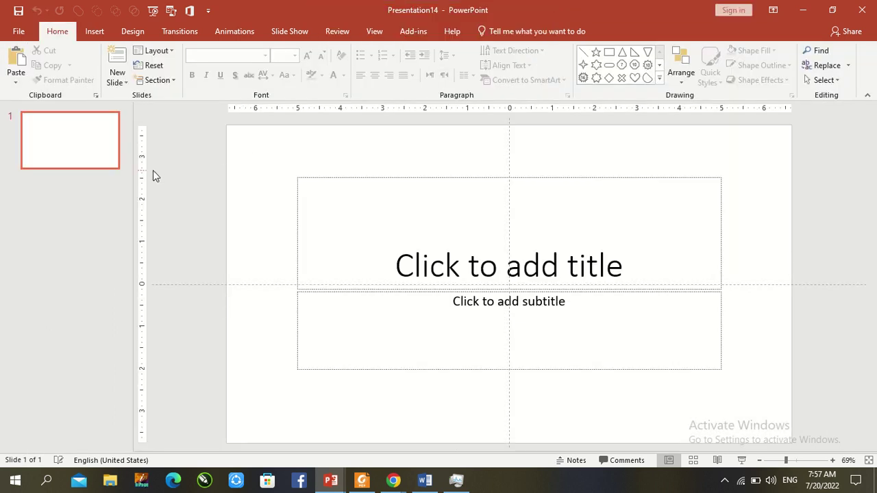
- Collapse the thumbnail pane and delete the title and subtitle placeholders from the slide
{"action": "left_click_drag", "start_coordinate": [133, 165], "coordinate": [3, 232]}
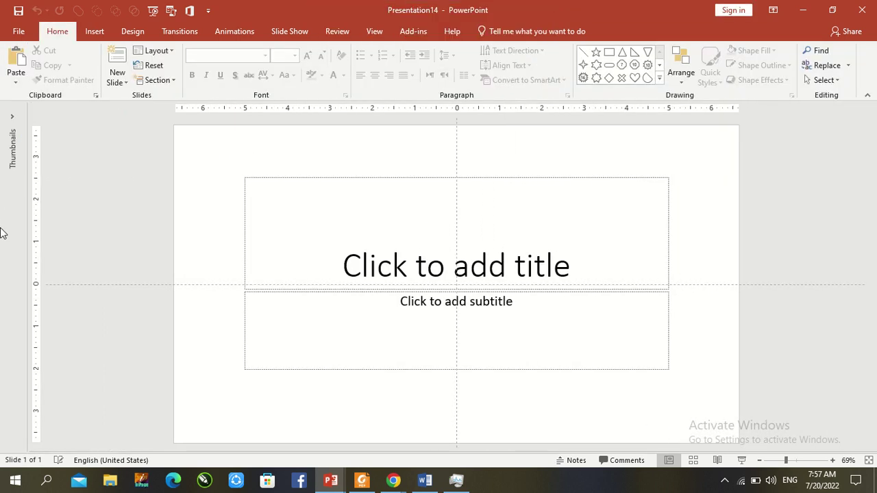
{"action": "left_click", "coordinate": [163, 51]}
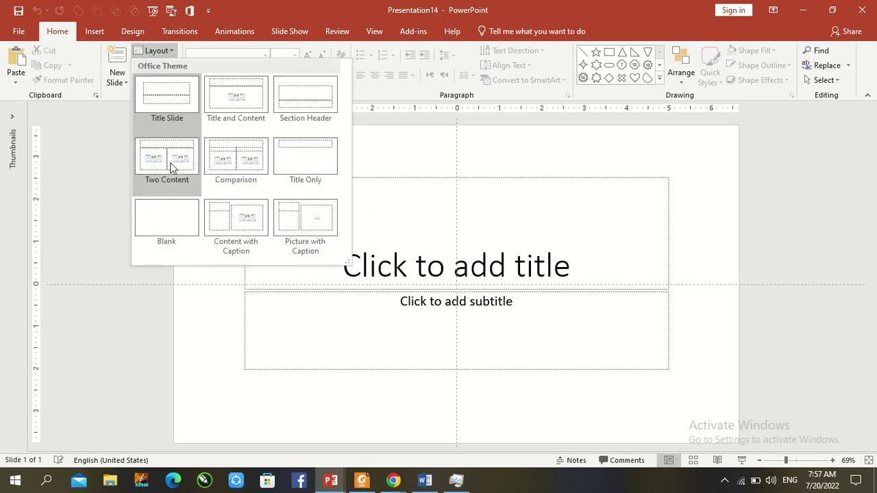
{"action": "left_click", "coordinate": [219, 312]}
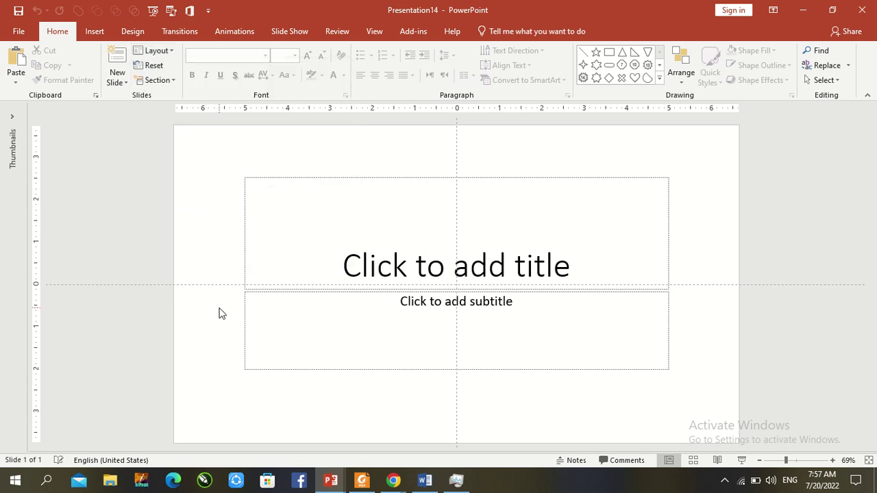
{"action": "key", "text": "ctrl+a"}
{"action": "key", "text": "Delete"}
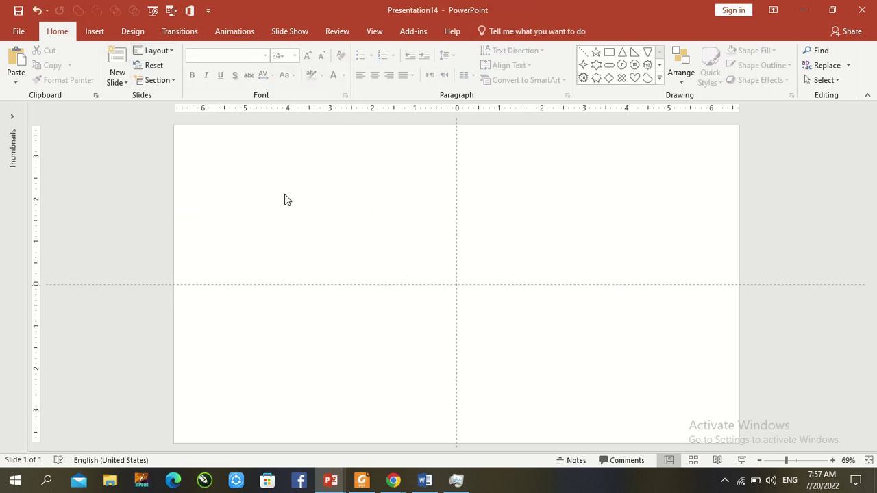
- Set the slide background to a solid Black fill via Format Background
{"action": "right_click", "coordinate": [235, 233]}
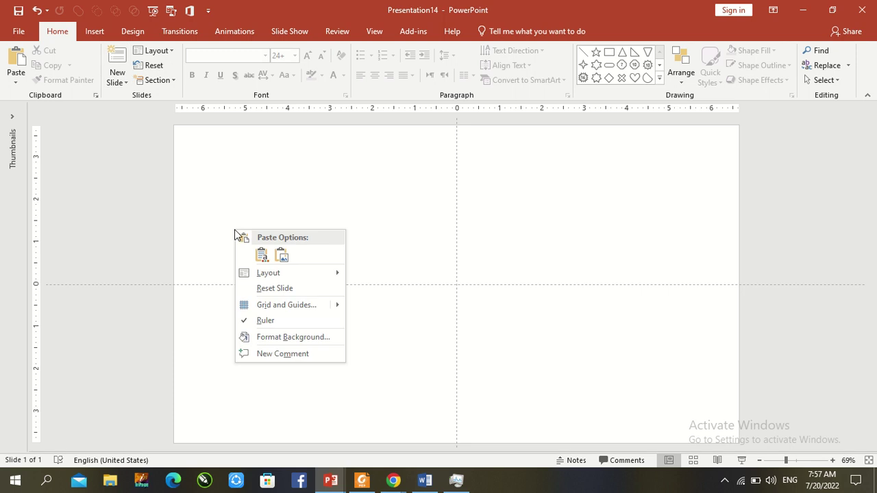
{"action": "left_click", "coordinate": [279, 338]}
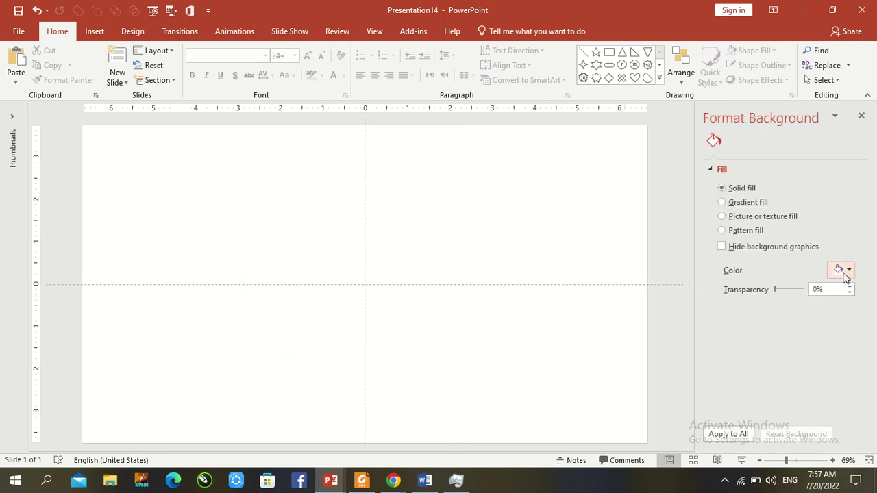
{"action": "left_click", "coordinate": [845, 271]}
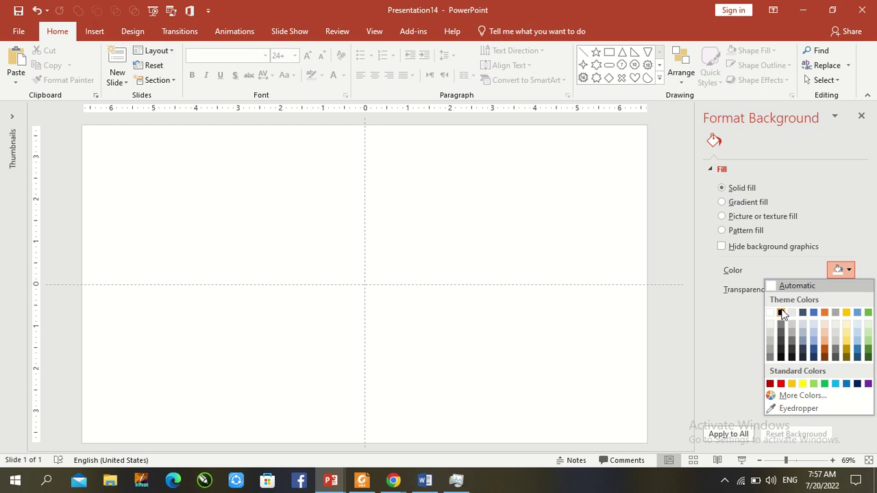
{"action": "left_click", "coordinate": [781, 313]}
{"action": "left_click", "coordinate": [861, 118]}
{"action": "left_click", "coordinate": [609, 52]}
- Draw a square near the top of the slide and shrink it to about 0.3 inches
{"action": "left_click_drag", "start_coordinate": [389, 154], "coordinate": [432, 198]}
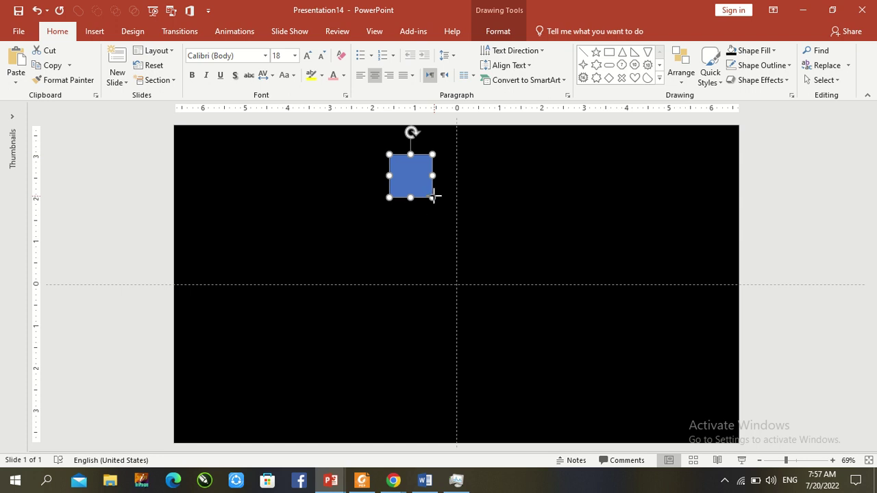
{"action": "key", "text": "Escape"}
{"action": "left_click_drag", "start_coordinate": [417, 180], "coordinate": [420, 185]}
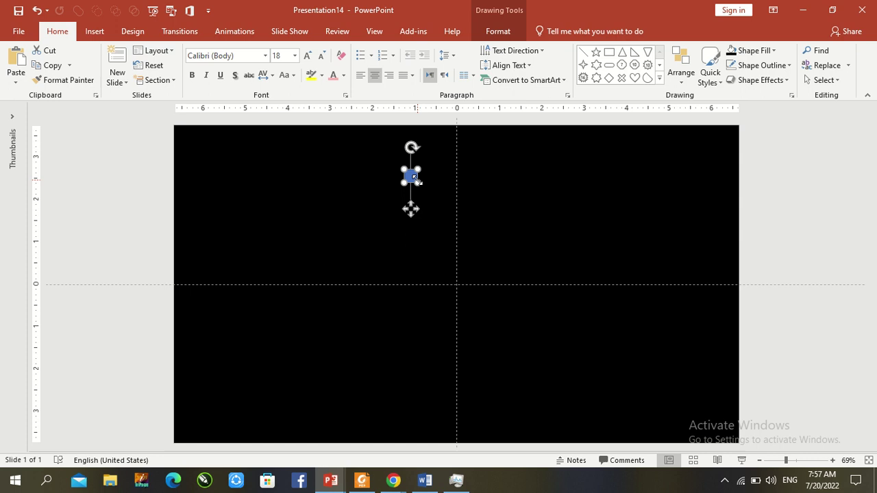
- Remove the square's outline, fill it white, and move it near the top-left
{"action": "left_click", "coordinate": [495, 30]}
{"action": "left_click", "coordinate": [340, 66]}
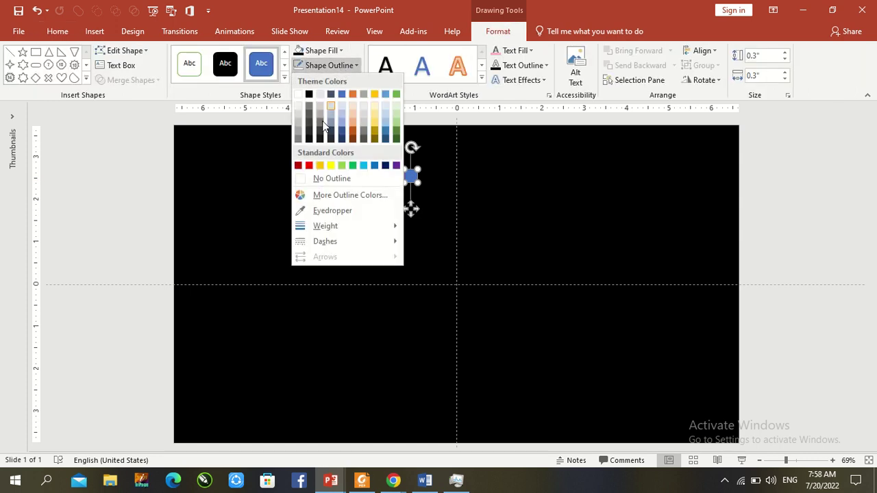
{"action": "left_click", "coordinate": [337, 180]}
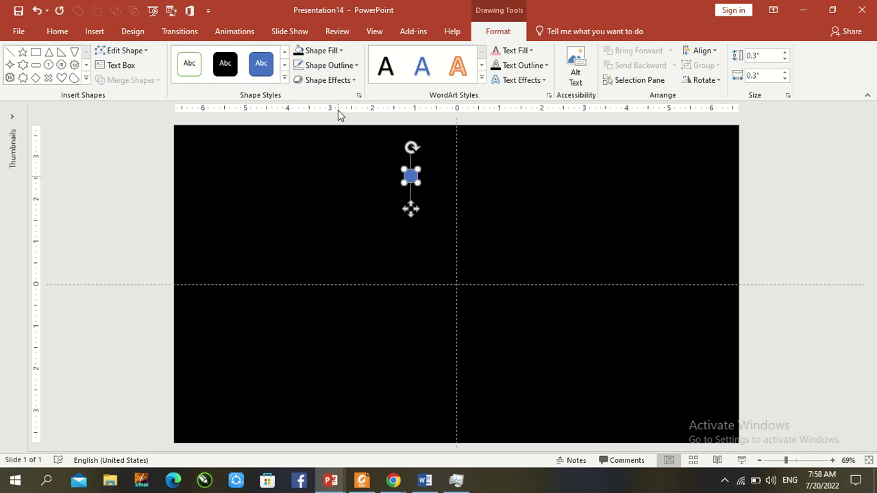
{"action": "left_click", "coordinate": [333, 58]}
{"action": "left_click", "coordinate": [313, 81]}
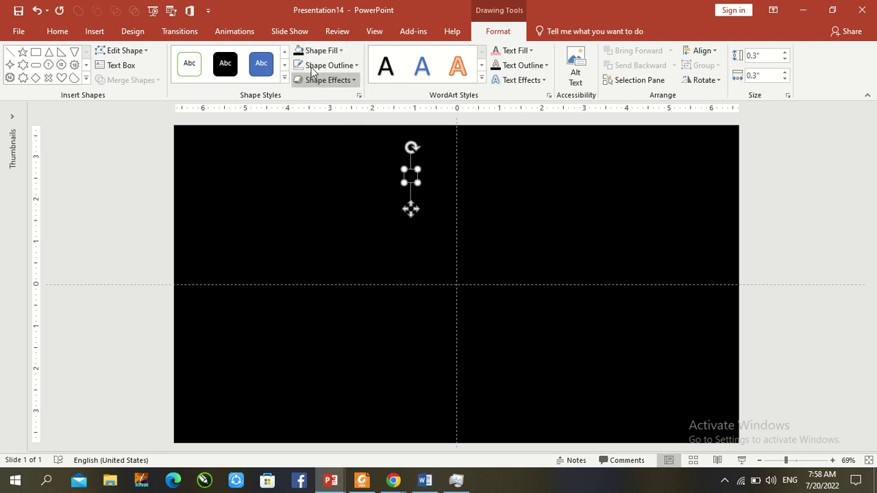
{"action": "left_click", "coordinate": [316, 51]}
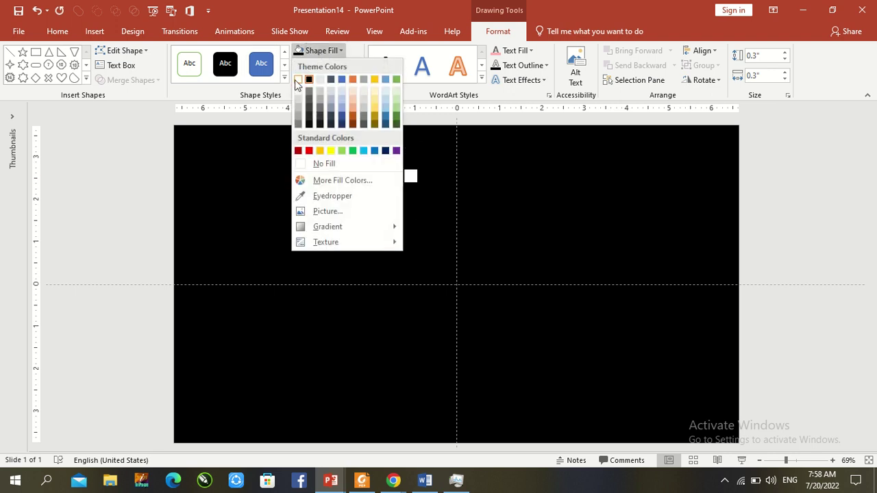
{"action": "left_click", "coordinate": [298, 80]}
{"action": "left_click_drag", "start_coordinate": [410, 209], "coordinate": [313, 174]}
- Duplicate the white square with Ctrl+D into an evenly spaced row of 16 squares
{"action": "key", "text": "ctrl+d"}
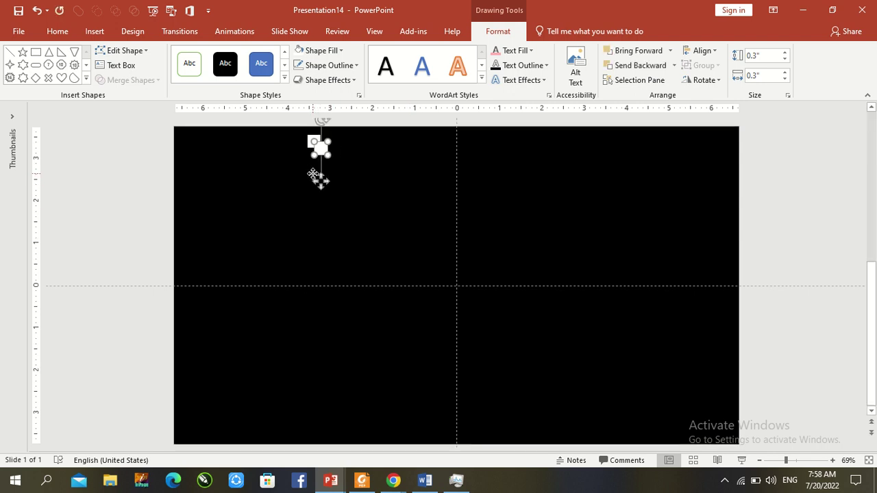
{"action": "left_click_drag", "start_coordinate": [331, 176], "coordinate": [332, 171]}
{"action": "left_click", "coordinate": [324, 140]}
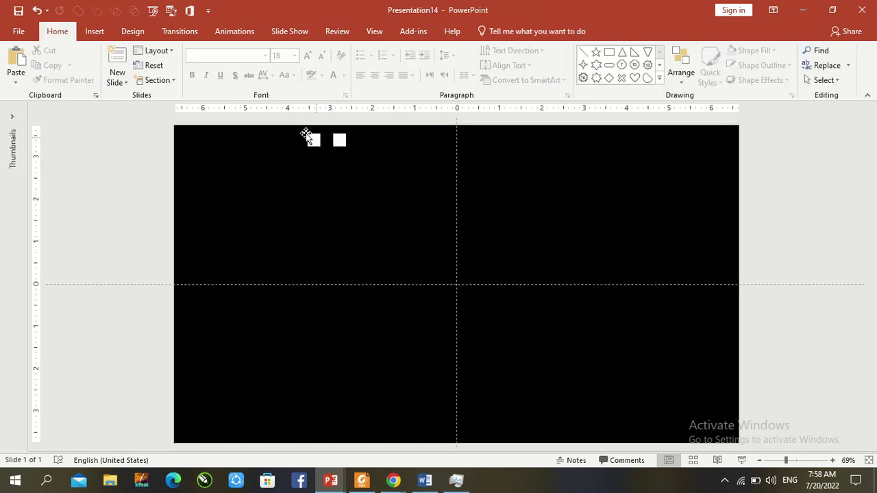
{"action": "left_click_drag", "start_coordinate": [300, 128], "coordinate": [381, 152]}
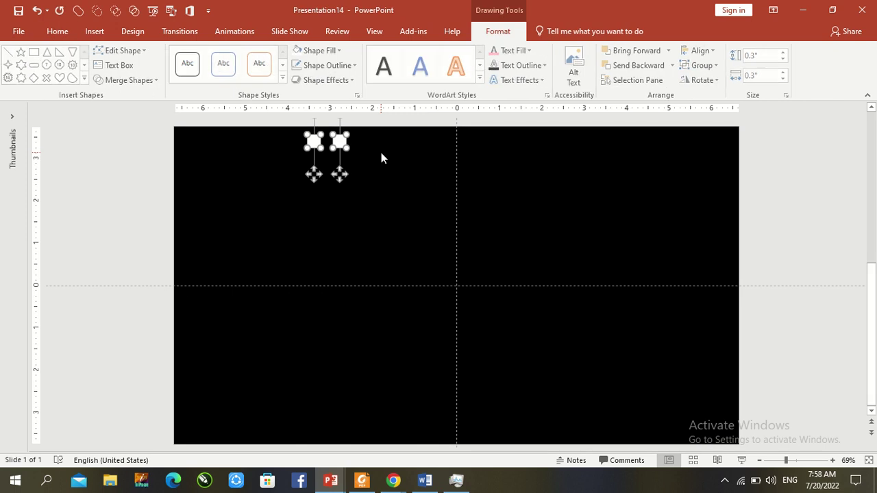
{"action": "left_click_drag", "start_coordinate": [316, 178], "coordinate": [365, 174], "text": "ctrl"}
{"action": "key", "text": "ctrl+d"}
{"action": "key", "text": "ctrl+d"}
{"action": "key", "text": "ctrl+d"}
{"action": "key", "text": "ctrl+d"}
{"action": "key", "text": "ctrl+d"}
{"action": "key", "text": "ctrl+d"}
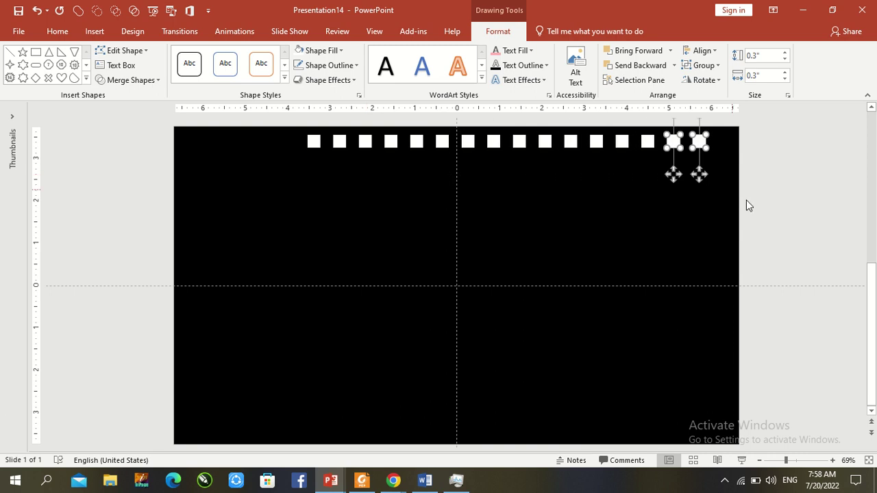
- Duplicate the whole row and offset the copy below into a checkerboard pattern
{"action": "left_click_drag", "start_coordinate": [754, 209], "coordinate": [226, 125]}
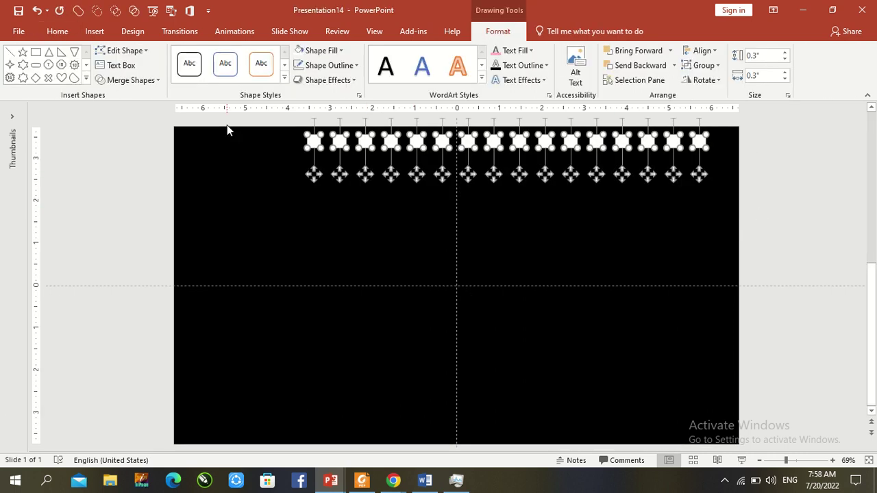
{"action": "key", "text": "ctrl+d"}
{"action": "left_click_drag", "start_coordinate": [320, 180], "coordinate": [299, 184]}
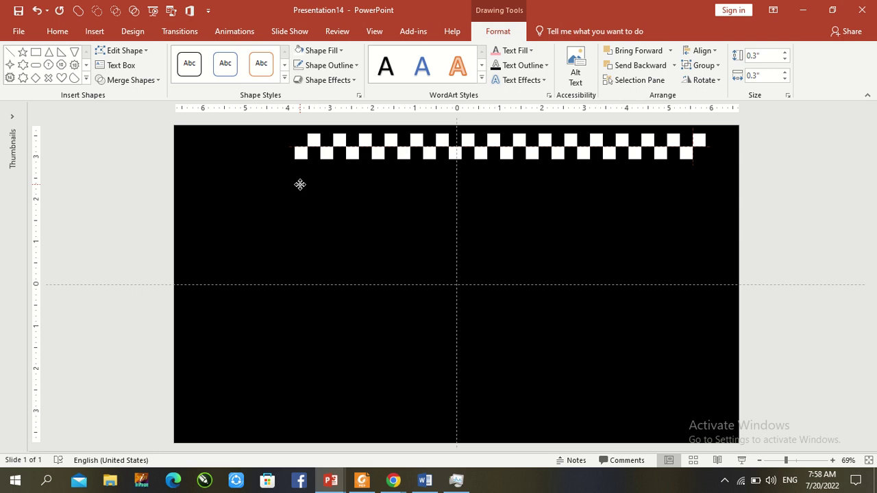
- Repeat the two-row duplication several times so the checkerboard fills the slide height
{"action": "left_click_drag", "start_coordinate": [299, 185], "coordinate": [299, 185]}
{"action": "left_click", "coordinate": [797, 189]}
{"action": "left_click_drag", "start_coordinate": [762, 205], "coordinate": [278, 122]}
{"action": "key", "text": "ctrl+z"}
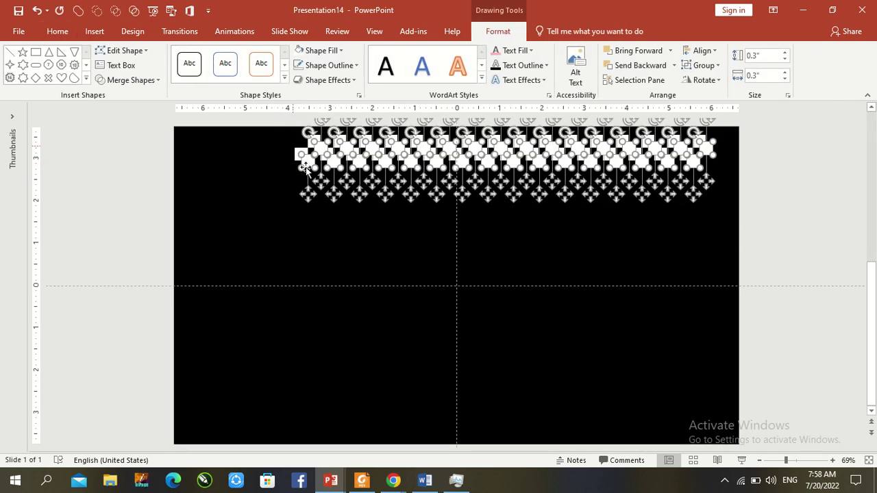
{"action": "left_click", "coordinate": [311, 213]}
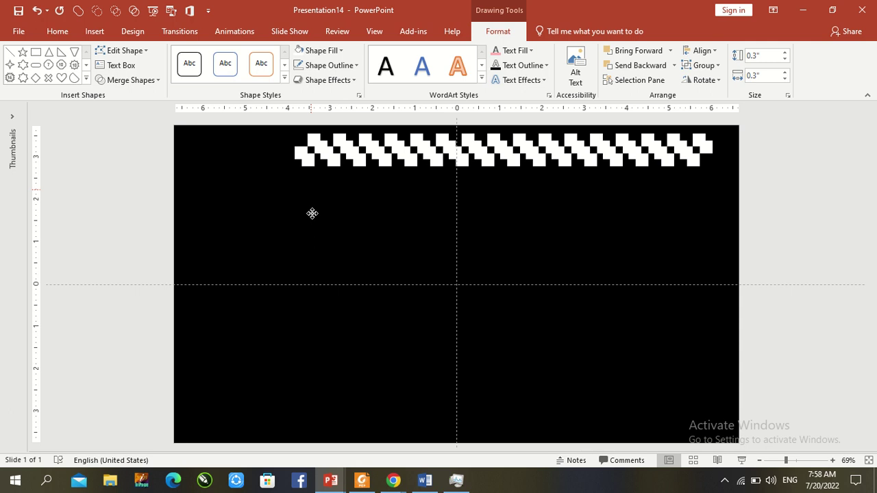
{"action": "key", "text": "ctrl+z"}
{"action": "key", "text": "ctrl+z"}
{"action": "key", "text": "ctrl+y"}
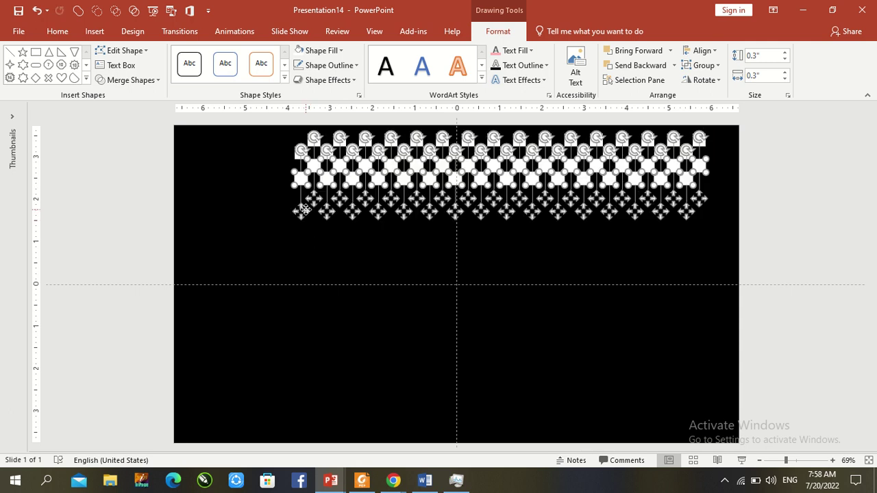
{"action": "key", "text": "ctrl+y"}
{"action": "key", "text": "ctrl+y"}
{"action": "key", "text": "ctrl+y"}
{"action": "key", "text": "ctrl+y"}
{"action": "key", "text": "ctrl+y"}
{"action": "key", "text": "ctrl+y"}
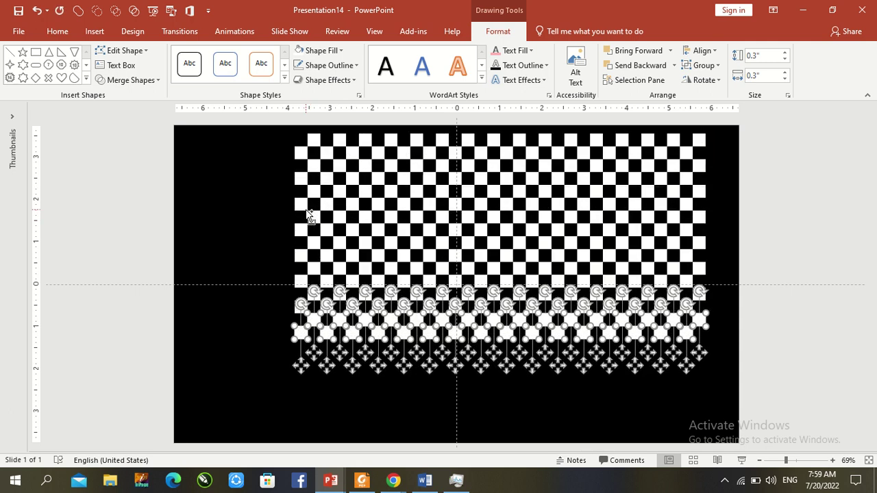
{"action": "key", "text": "ctrl+y"}
{"action": "key", "text": "ctrl+y"}
{"action": "key", "text": "ctrl+y"}
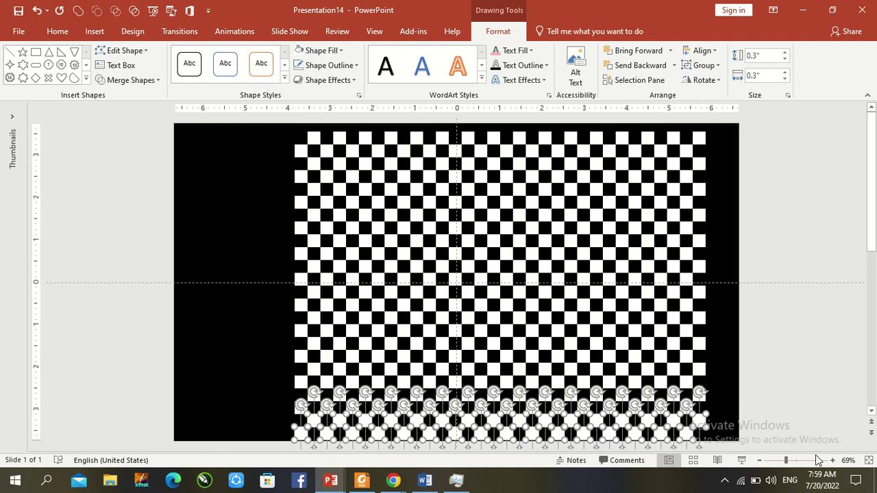
- Zoom out, select all the checkerboard squares, and group them into one object
{"action": "left_click", "coordinate": [780, 460]}
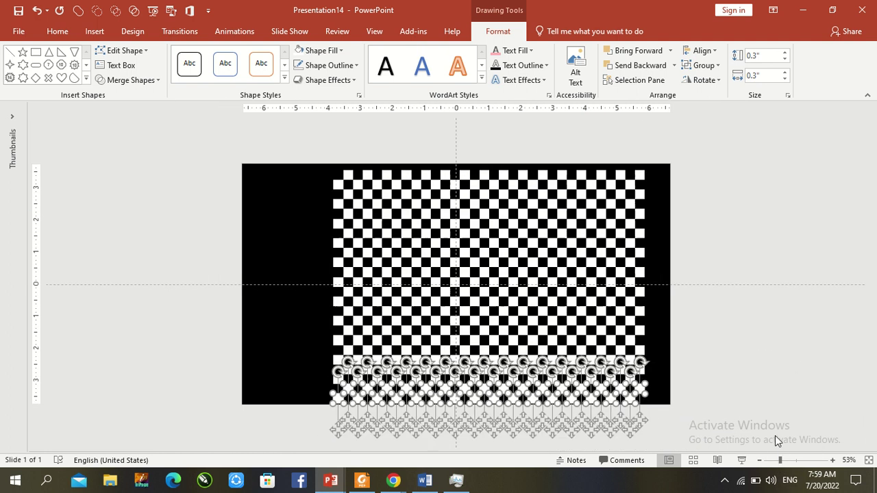
{"action": "left_click", "coordinate": [270, 177]}
{"action": "mouse_move", "coordinate": [306, 142]}
{"action": "left_mouse_down"}
{"action": "mouse_move", "coordinate": [628, 415]}
{"action": "mouse_move", "coordinate": [660, 428]}
{"action": "left_mouse_up"}
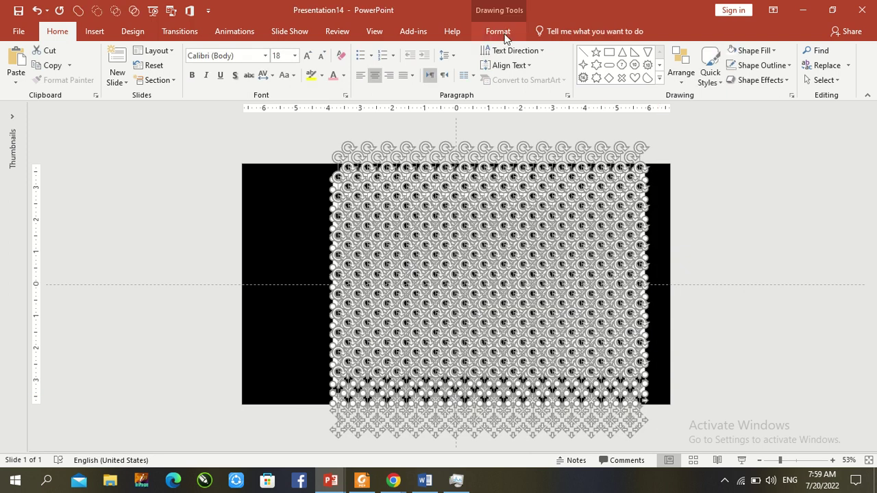
{"action": "left_click", "coordinate": [504, 34]}
{"action": "left_click", "coordinate": [690, 66]}
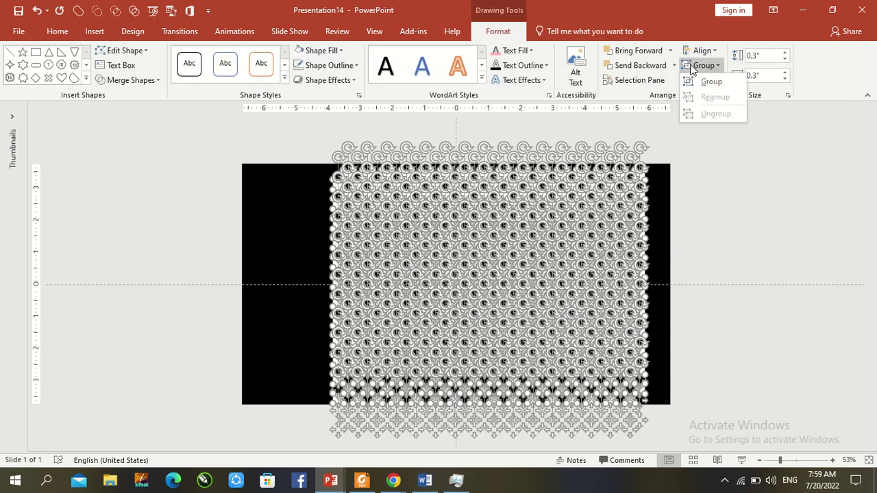
{"action": "left_click", "coordinate": [707, 79]}
- Align the checkerboard group Center and Middle on the slide
{"action": "left_click", "coordinate": [703, 51]}
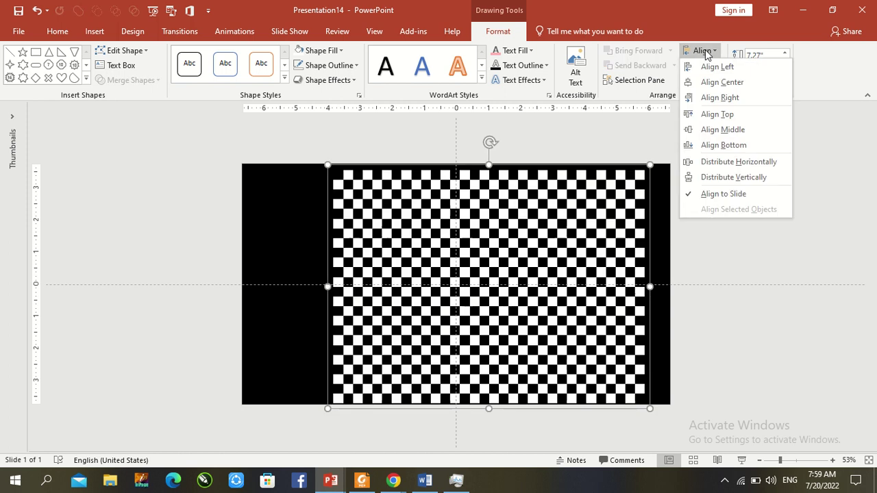
{"action": "left_click", "coordinate": [715, 83]}
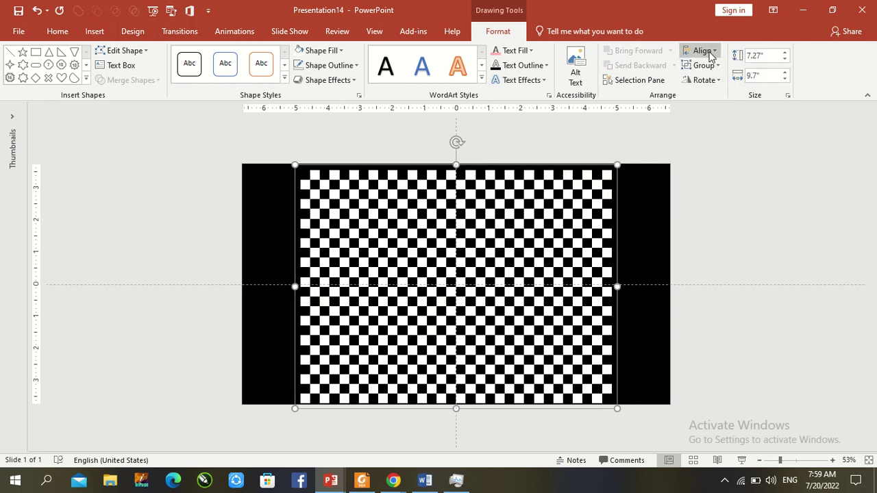
{"action": "left_click", "coordinate": [705, 52]}
{"action": "left_click", "coordinate": [728, 130]}
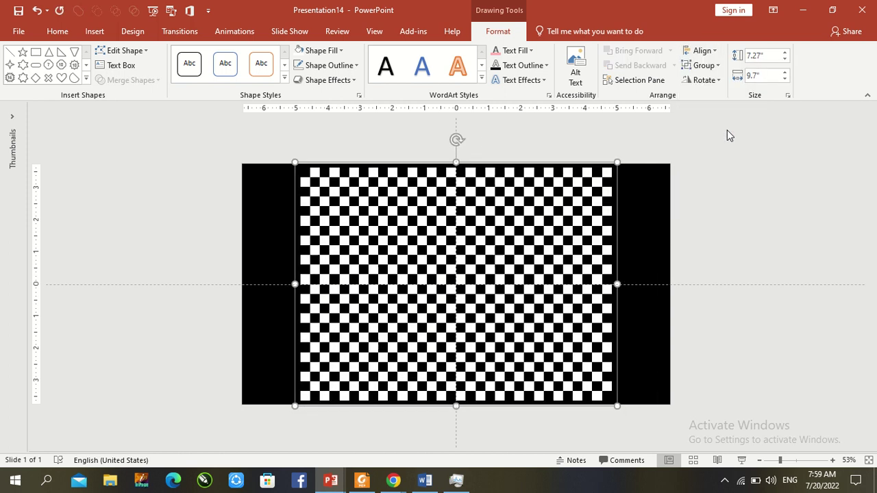
{"action": "left_click", "coordinate": [770, 180]}
- Reselect the checkerboard group and apply Align Center and Align Middle again
{"action": "left_click", "coordinate": [533, 255]}
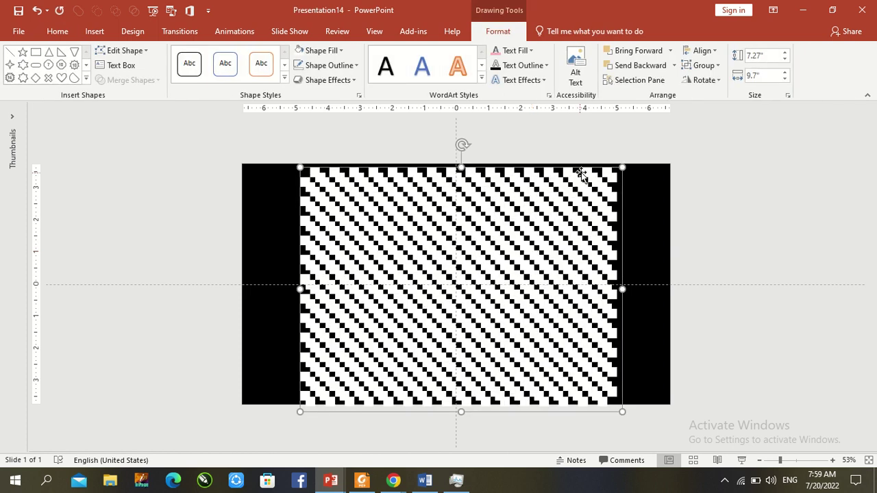
{"action": "left_click", "coordinate": [593, 158]}
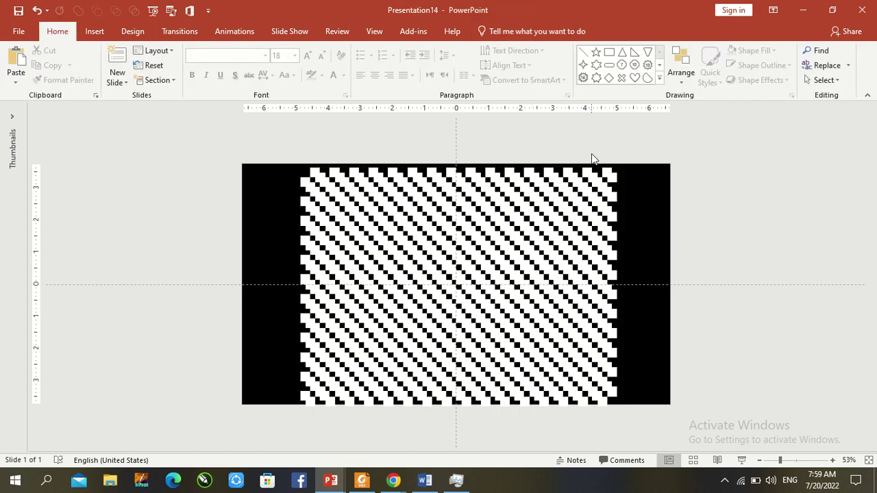
{"action": "left_click", "coordinate": [592, 159]}
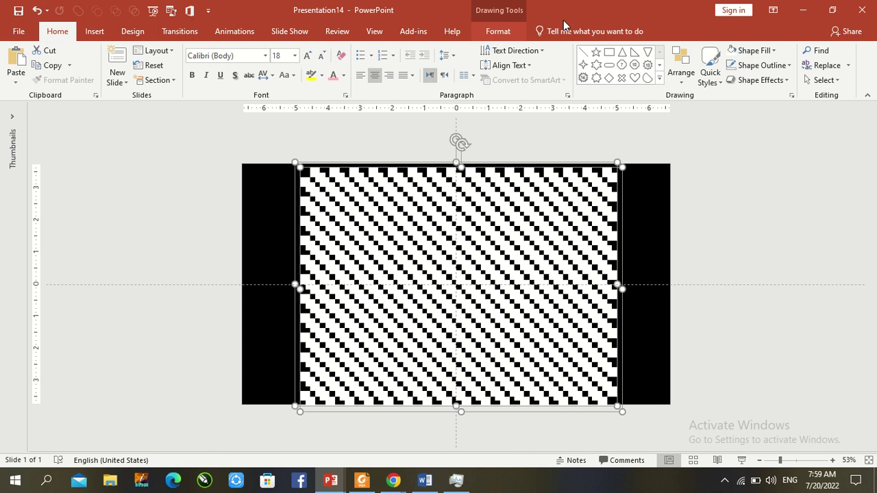
{"action": "left_click", "coordinate": [498, 32]}
{"action": "left_click", "coordinate": [702, 51]}
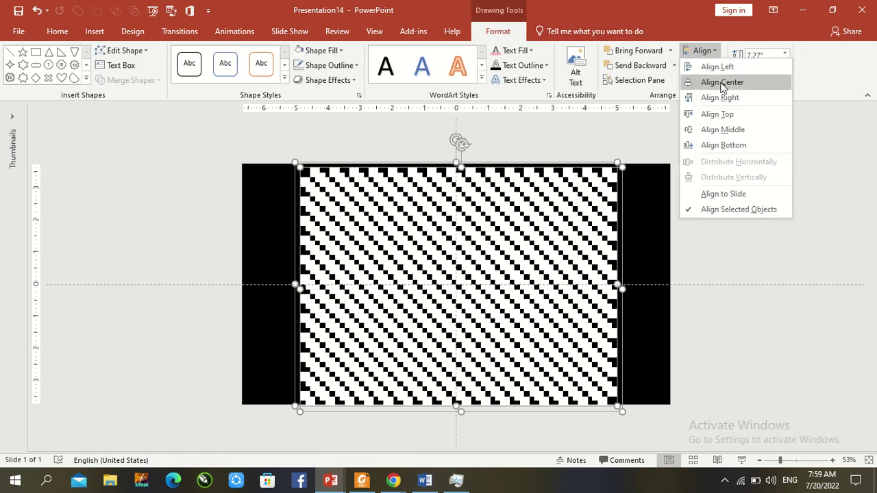
{"action": "left_click", "coordinate": [721, 83]}
{"action": "left_click", "coordinate": [703, 51]}
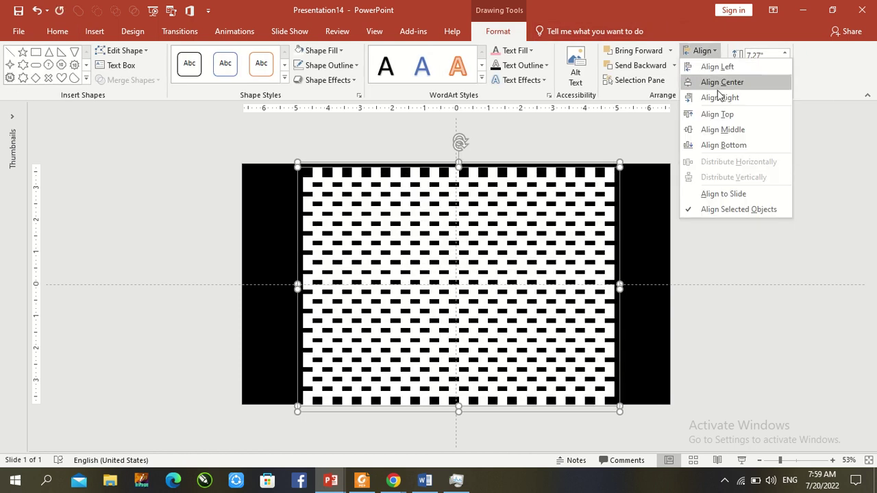
{"action": "left_click", "coordinate": [729, 130]}
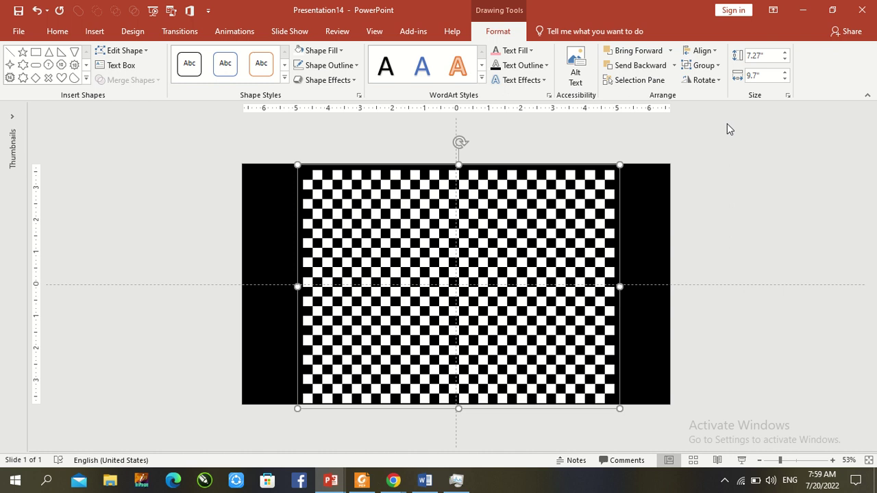
{"action": "left_click", "coordinate": [763, 216]}
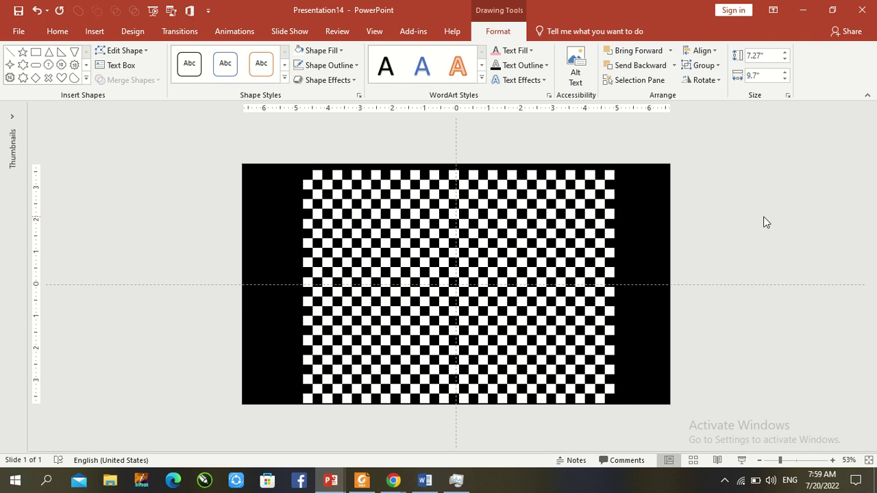
{"action": "double_click", "coordinate": [551, 200]}
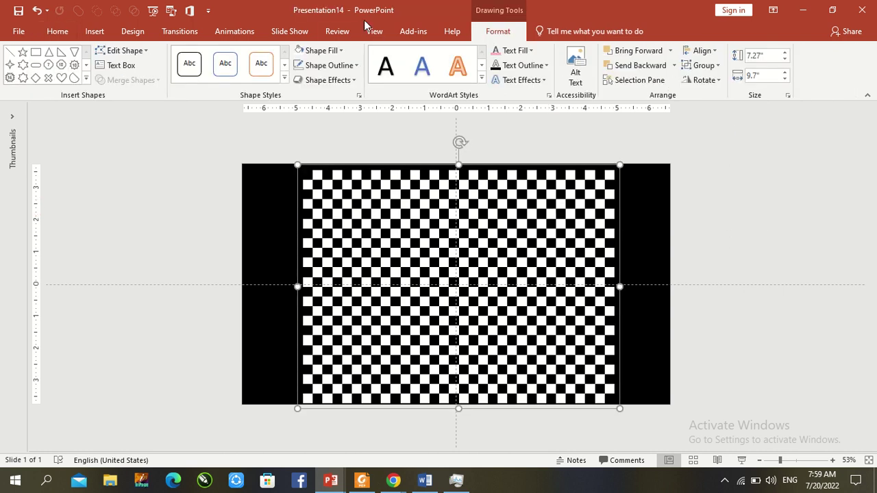
- Apply the Spin emphasis animation to the checkerboard, starting With Previous, and show the Animation Pane
{"action": "left_click", "coordinate": [257, 36]}
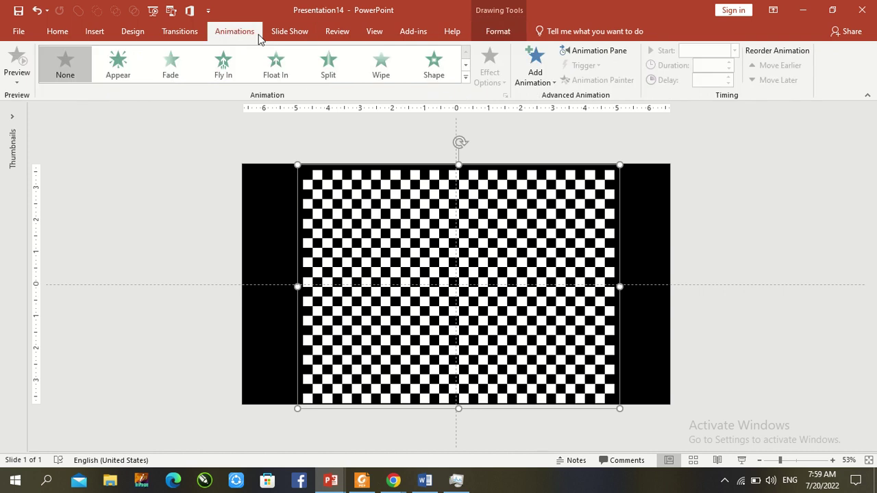
{"action": "left_click", "coordinate": [465, 77]}
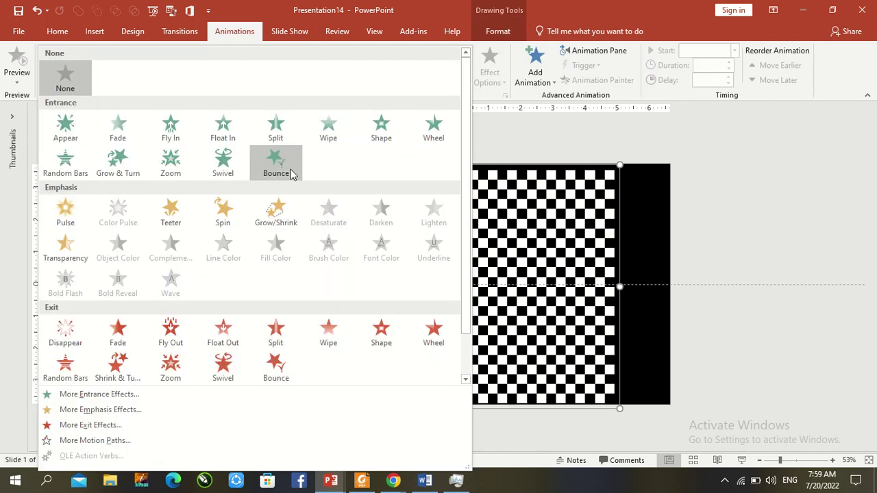
{"action": "left_click", "coordinate": [213, 221]}
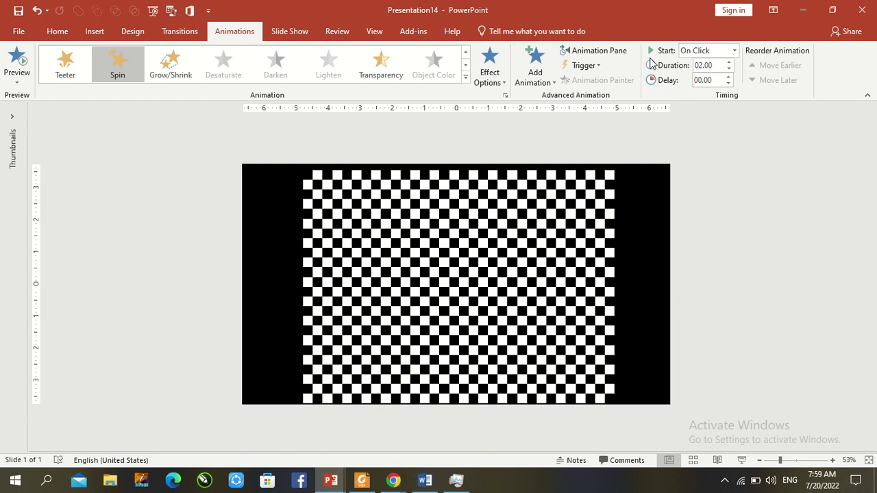
{"action": "left_click", "coordinate": [735, 52]}
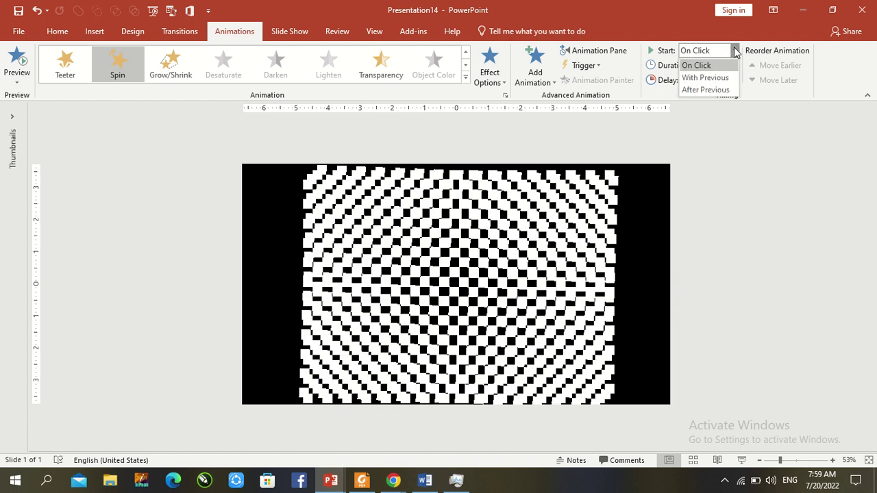
{"action": "left_click", "coordinate": [720, 78]}
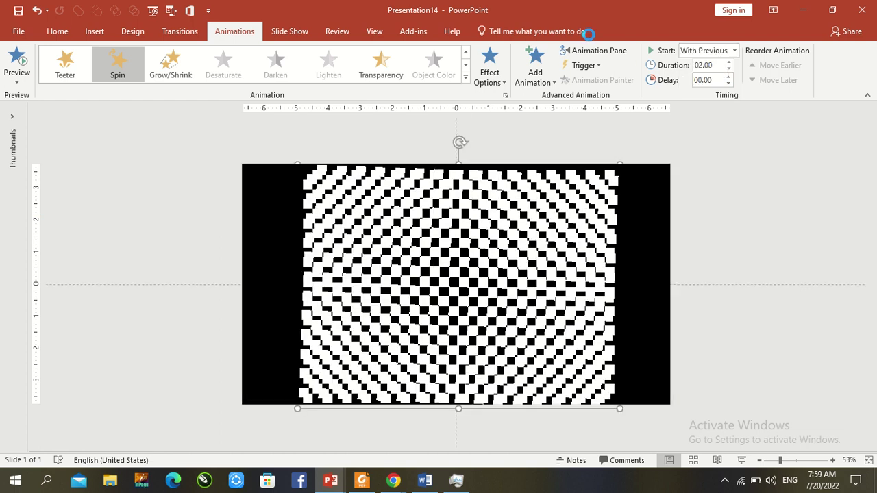
{"action": "left_click", "coordinate": [596, 51]}
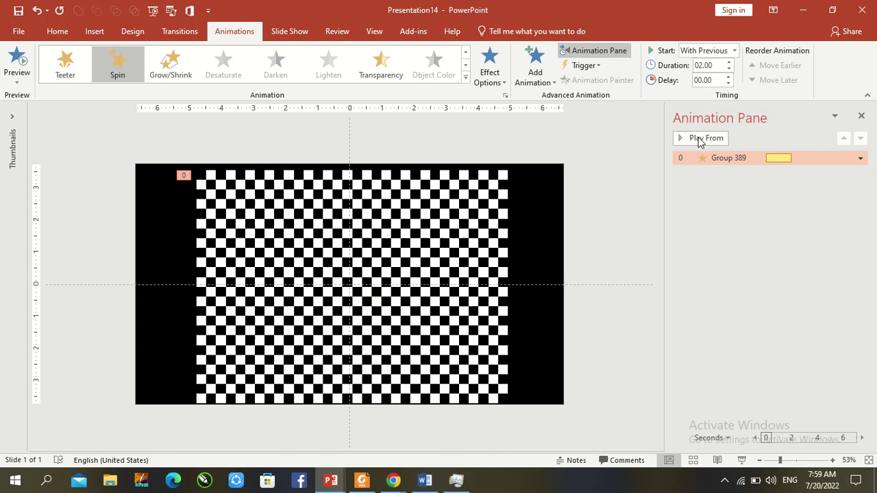
- Set the Spin timing to repeat Until End of Slide with a 5-second (Very Slow) duration
{"action": "double_click", "coordinate": [710, 157]}
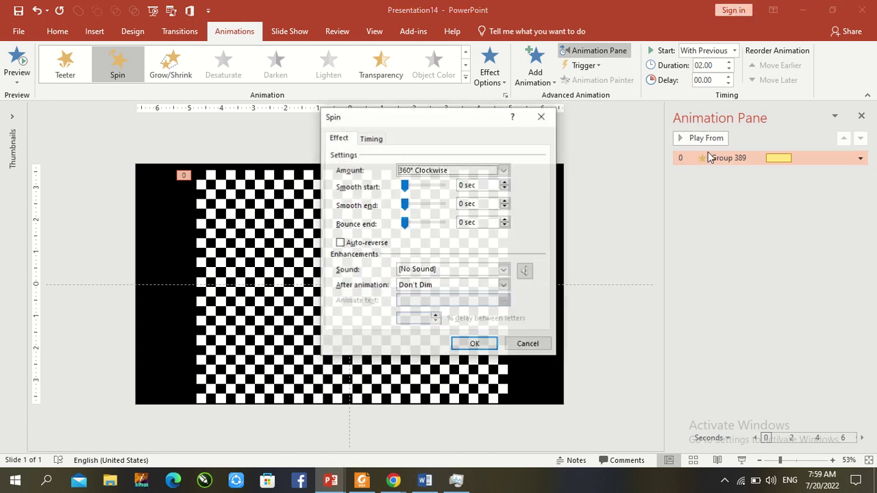
{"action": "left_click", "coordinate": [377, 143]}
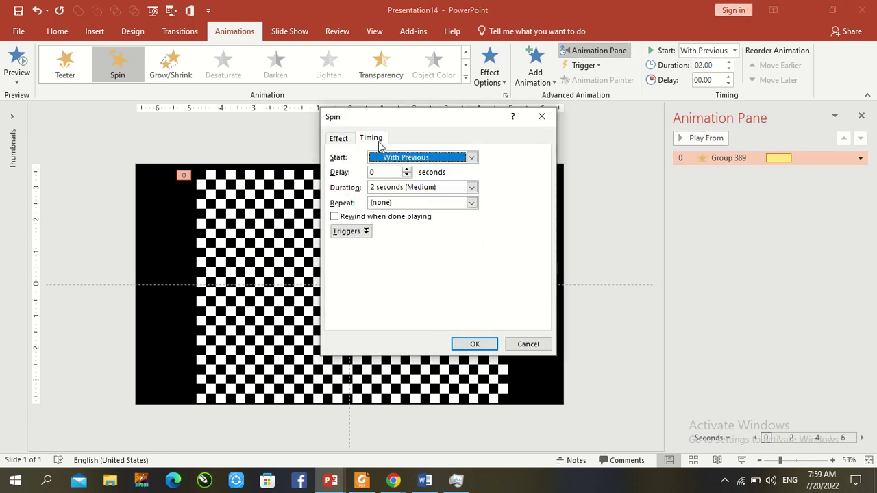
{"action": "left_click", "coordinate": [472, 203]}
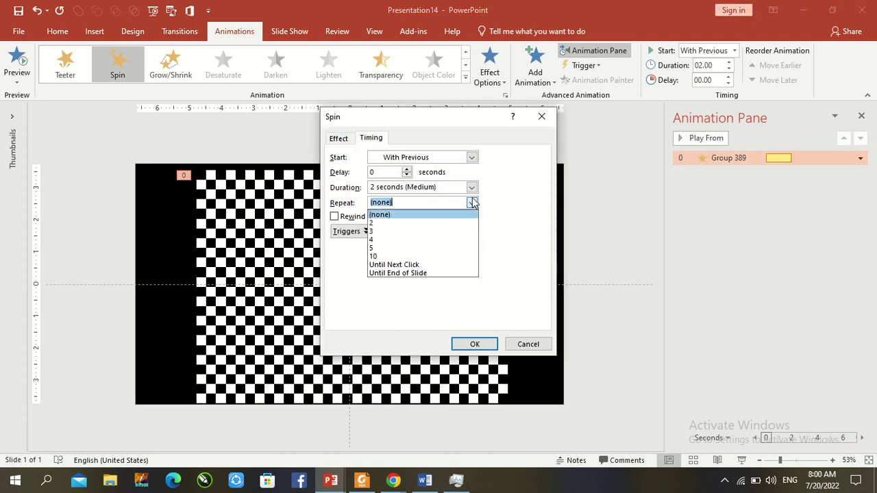
{"action": "left_click", "coordinate": [401, 272]}
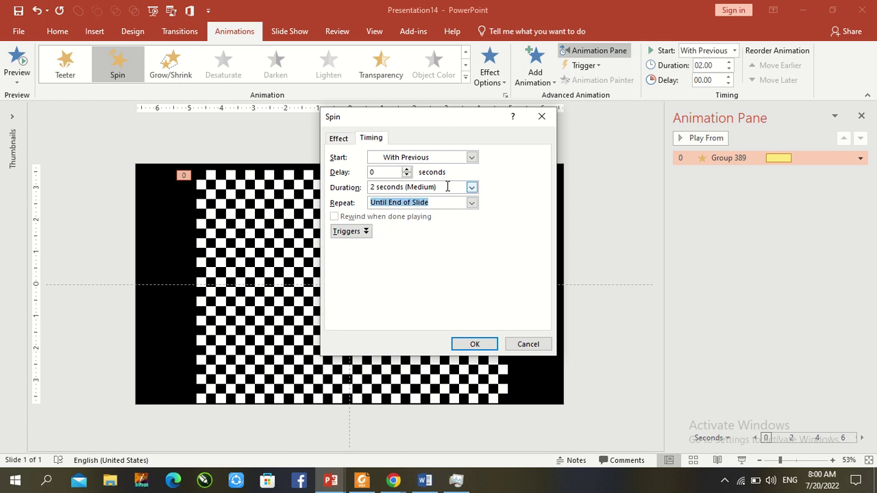
{"action": "left_click", "coordinate": [471, 188]}
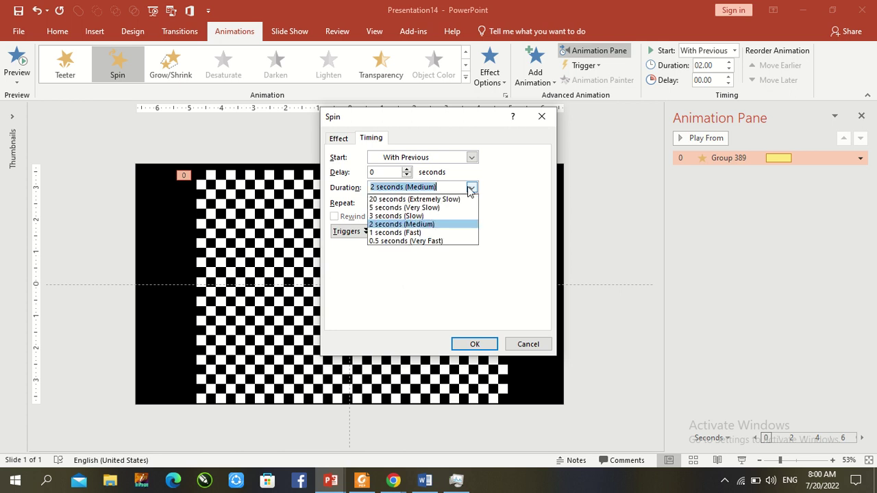
{"action": "left_click", "coordinate": [440, 208]}
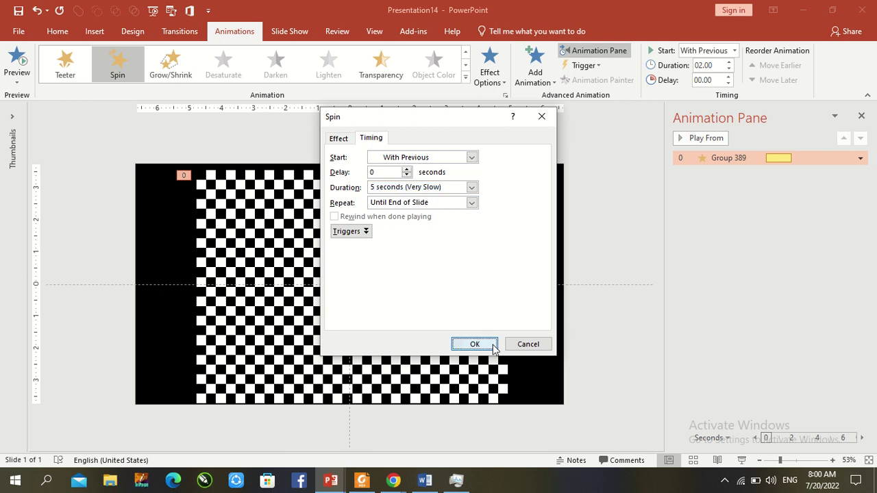
{"action": "left_click", "coordinate": [474, 345]}
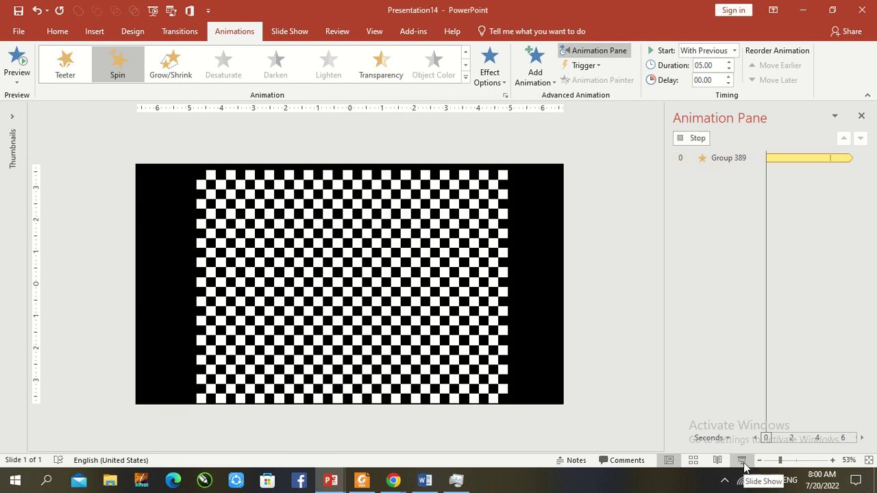
{"action": "left_click", "coordinate": [742, 461]}
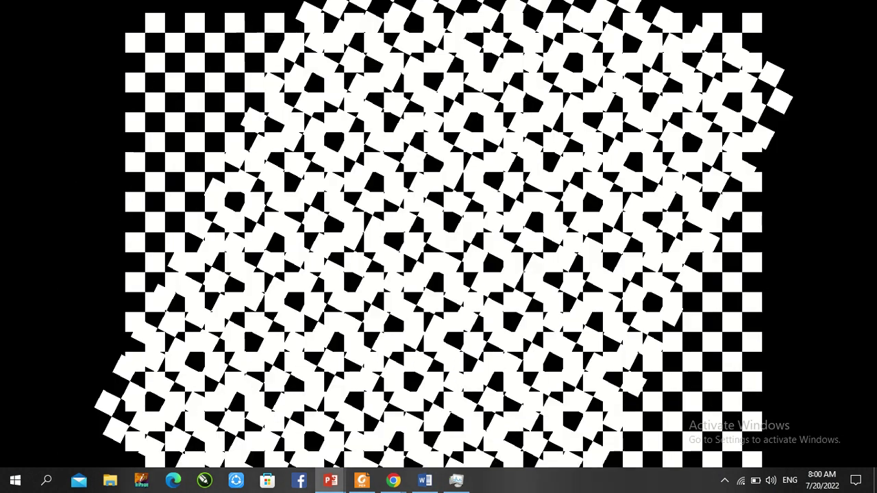
{"action": "key", "text": "Escape"}
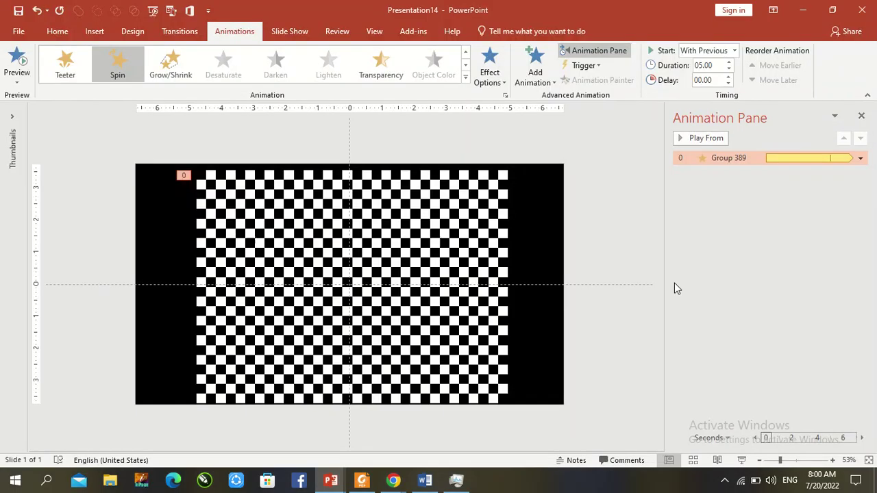
{"action": "left_click", "coordinate": [862, 117]}
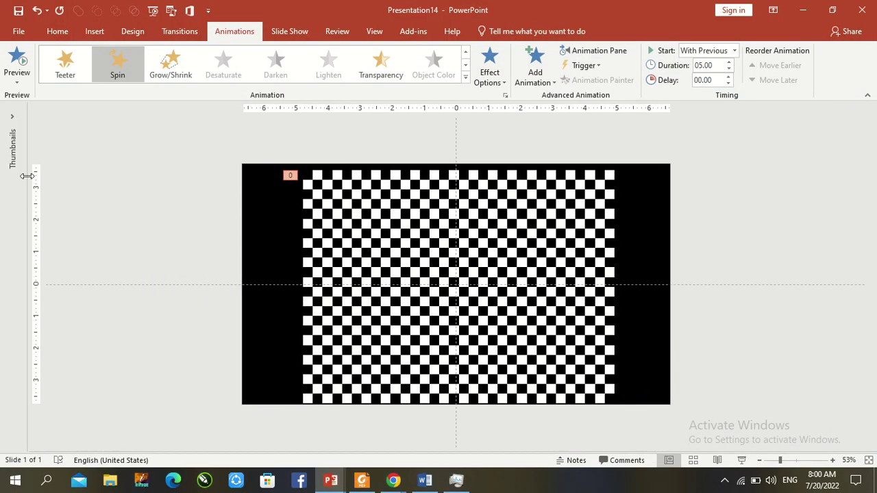
- Show the slide thumbnails, duplicate slide 1, and select the checkerboard on the new slide 2
{"action": "left_click_drag", "start_coordinate": [27, 176], "coordinate": [98, 194]}
{"action": "right_click", "coordinate": [54, 138]}
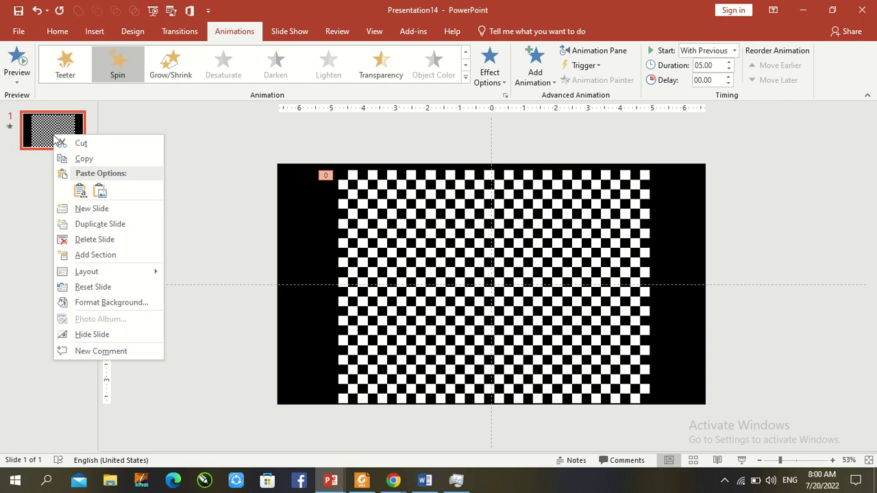
{"action": "left_click", "coordinate": [68, 223]}
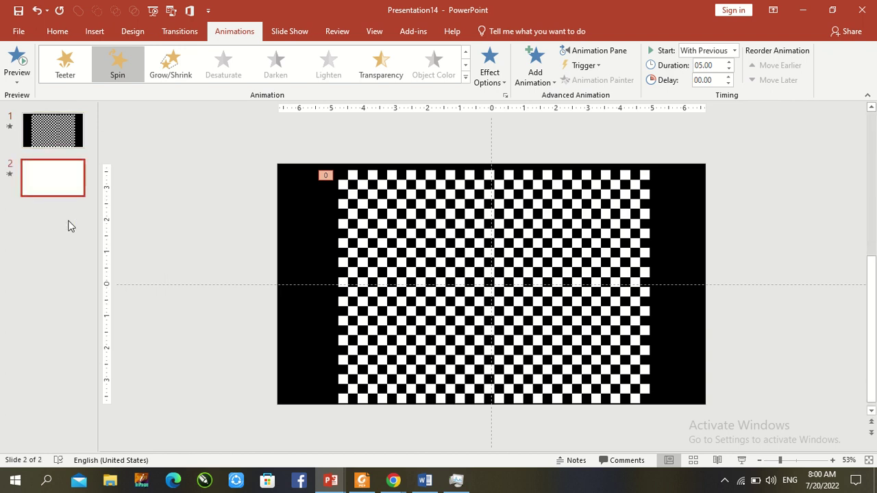
{"action": "left_click", "coordinate": [396, 223]}
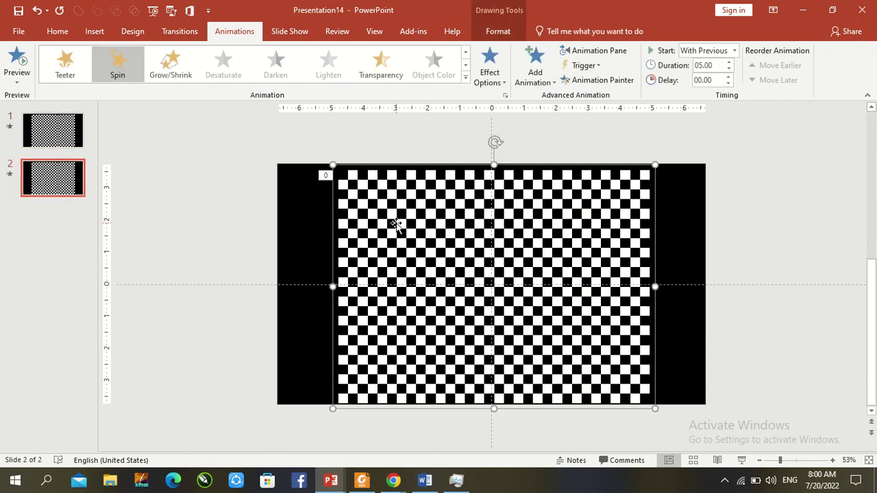
- Give slide 2's Group 389 Spin auto-reverse, a 1.05 sec smooth start and a 1.2 sec smooth end
{"action": "left_click", "coordinate": [593, 50]}
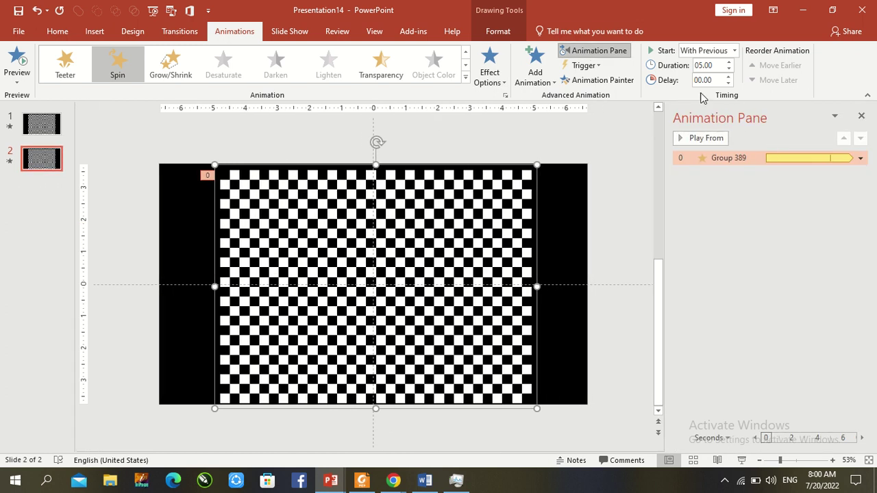
{"action": "double_click", "coordinate": [749, 156]}
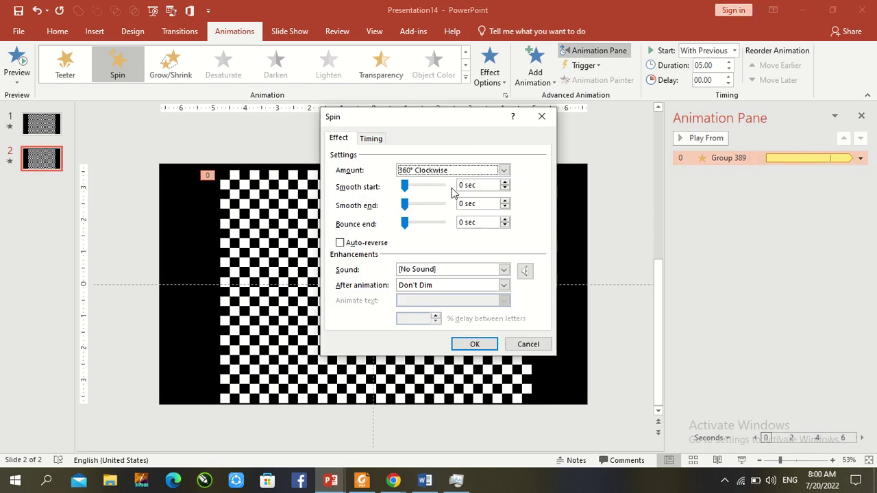
{"action": "left_click", "coordinate": [352, 244]}
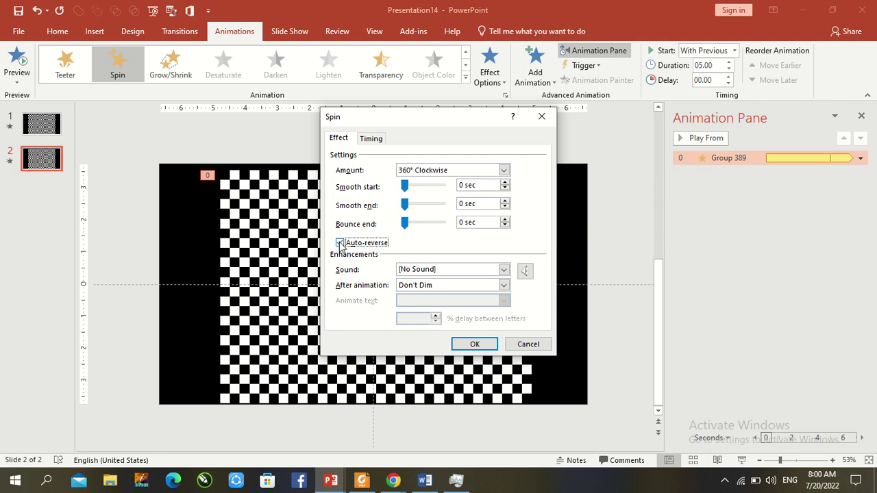
{"action": "left_click_drag", "start_coordinate": [404, 186], "coordinate": [414, 187]}
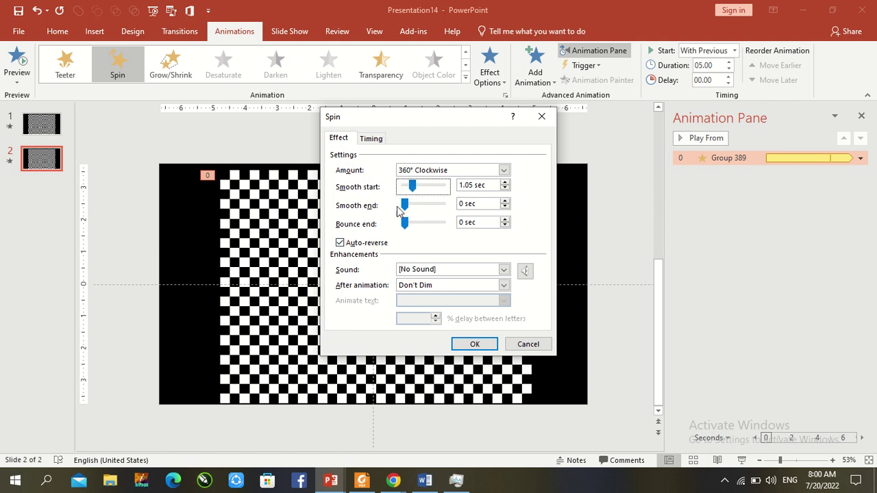
{"action": "left_click_drag", "start_coordinate": [403, 209], "coordinate": [414, 211]}
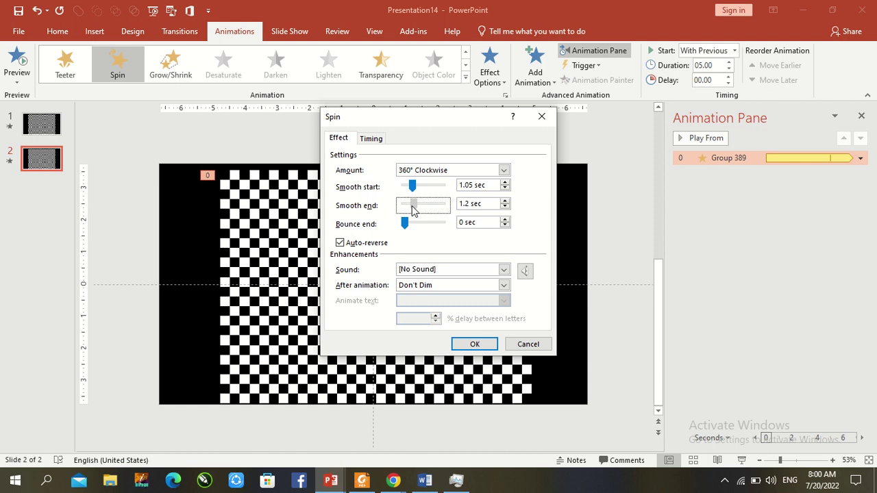
{"action": "left_click", "coordinate": [469, 346]}
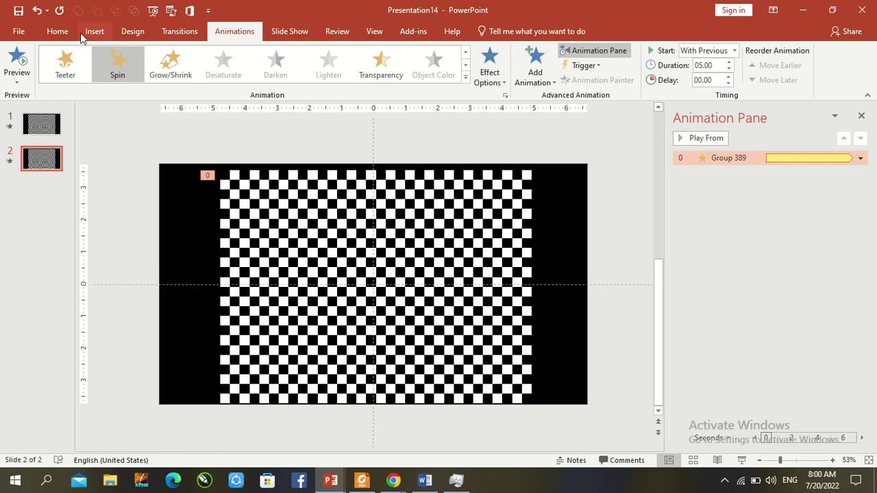
- Fill slide 2's checkerboard group with Black so the slide looks solid black, then close the Animation Pane
{"action": "left_click", "coordinate": [59, 32]}
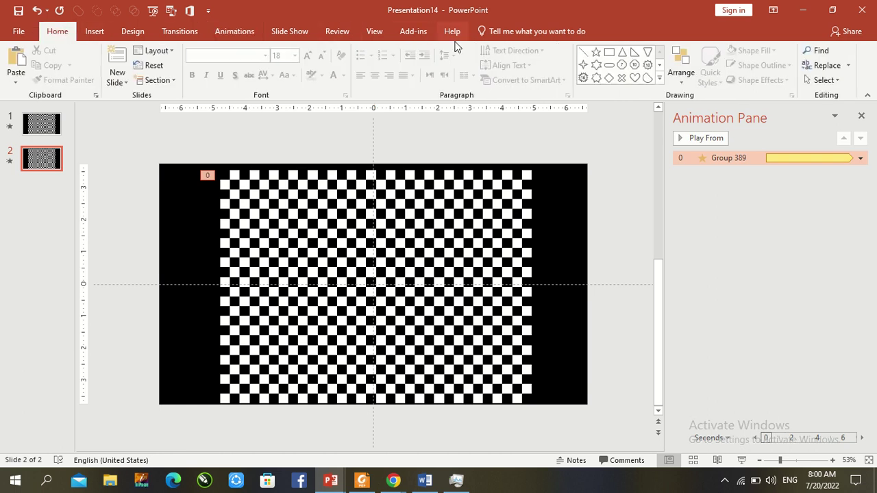
{"action": "left_click", "coordinate": [390, 169]}
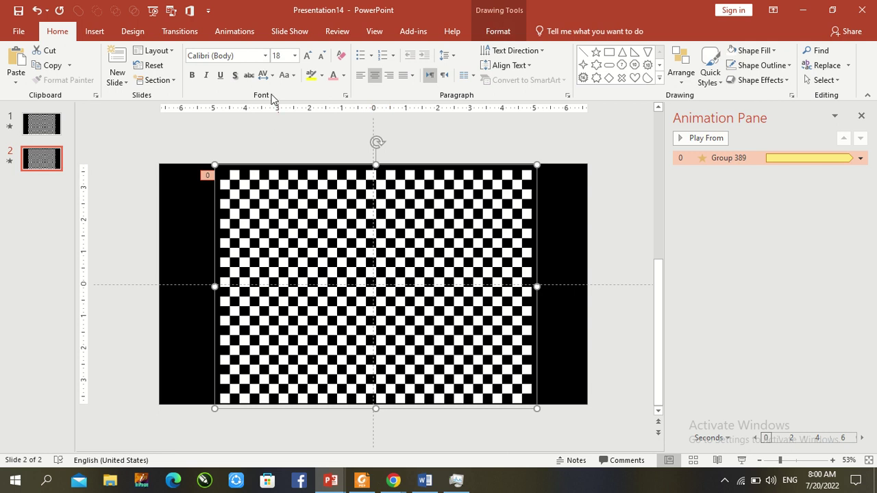
{"action": "left_click", "coordinate": [495, 33]}
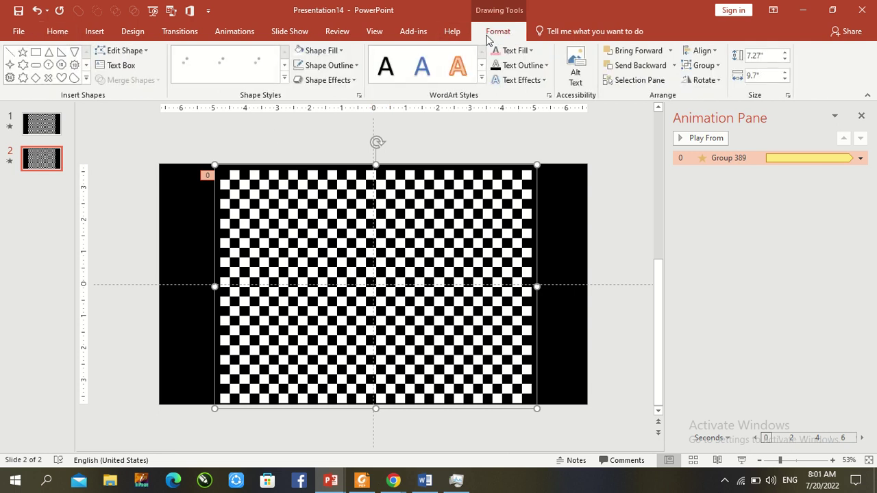
{"action": "left_click", "coordinate": [316, 50]}
{"action": "left_click", "coordinate": [308, 81]}
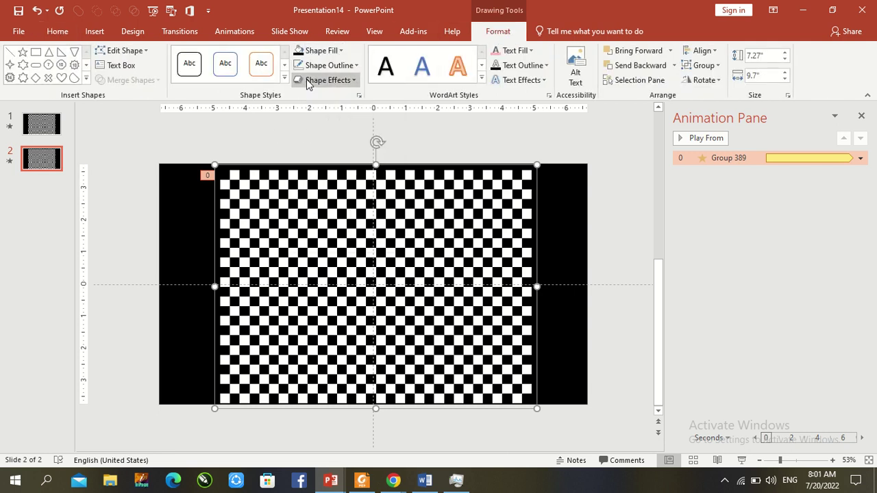
{"action": "left_click", "coordinate": [517, 141]}
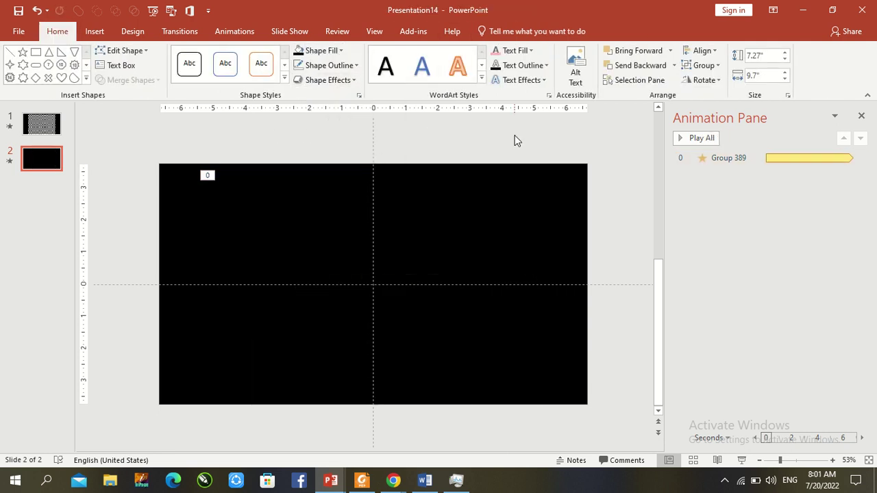
{"action": "left_click", "coordinate": [861, 115]}
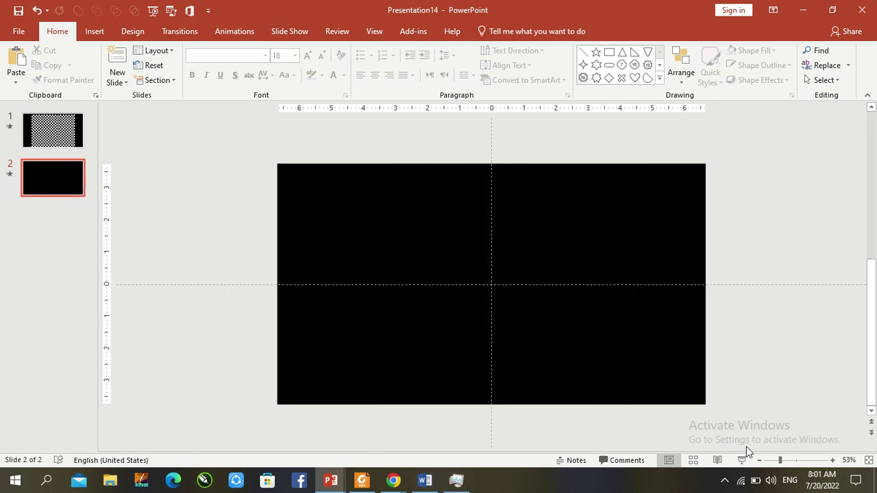